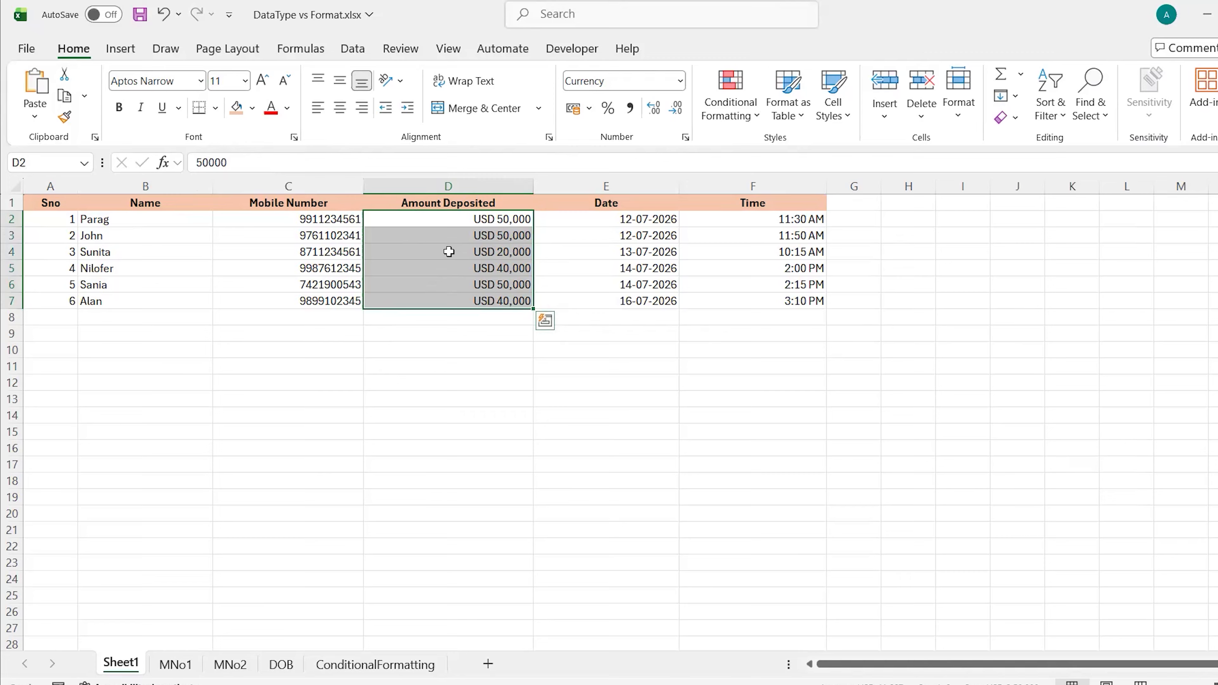
Apply the custom number format mm-yyyy to the dates in E2:E7
left_click(411, 335)
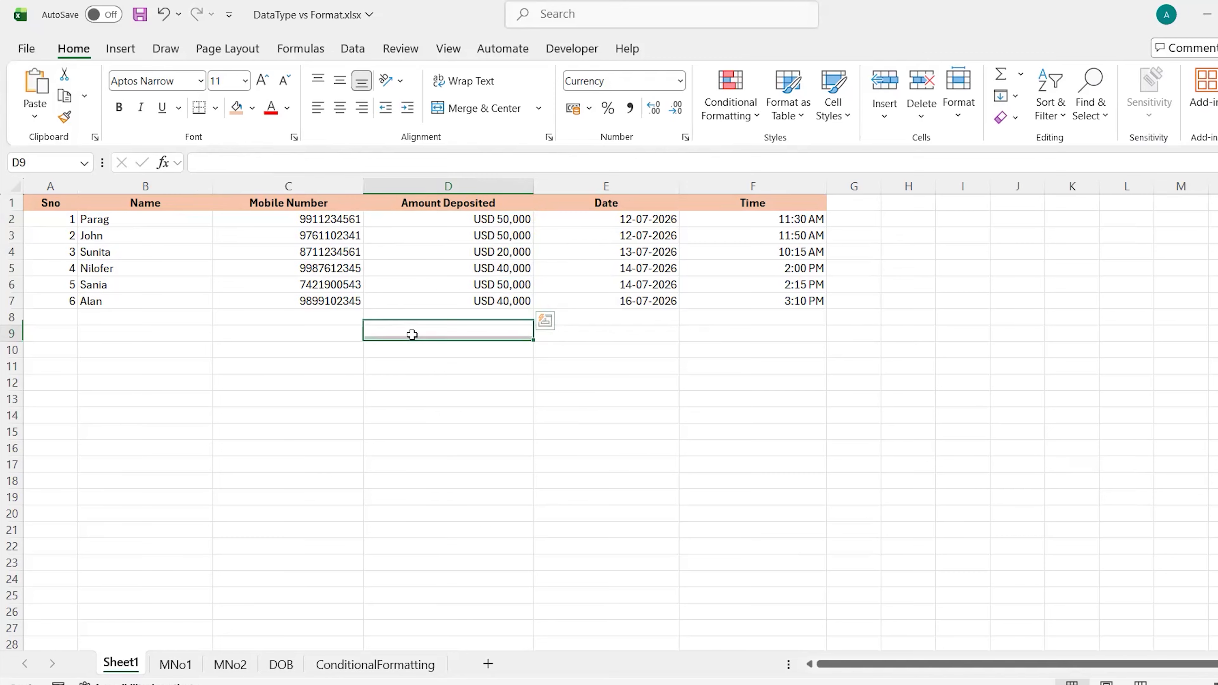
left_click_drag(635, 219, 638, 301)
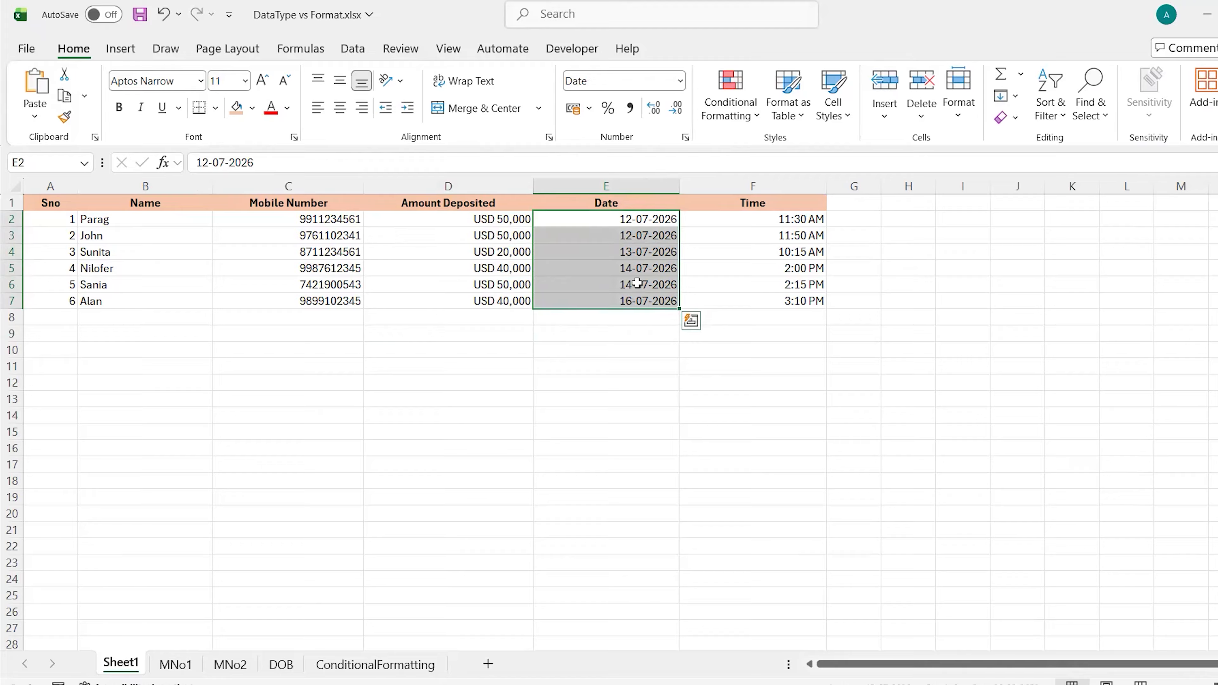
left_click(681, 82)
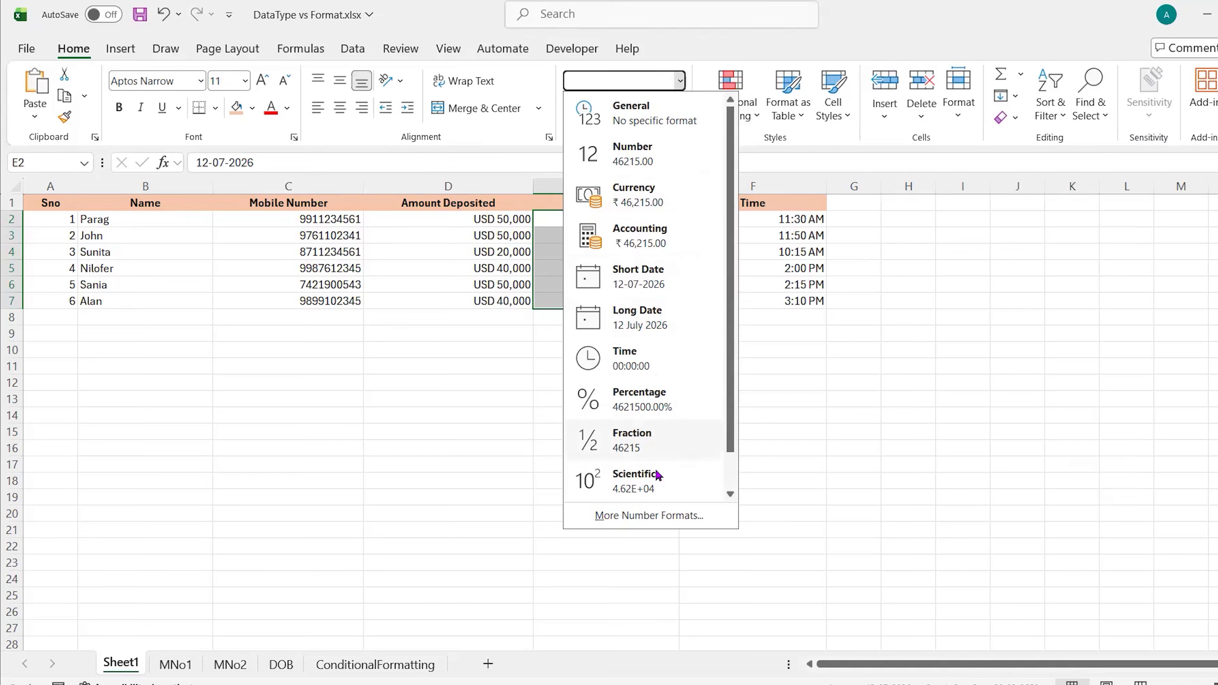
left_click(654, 515)
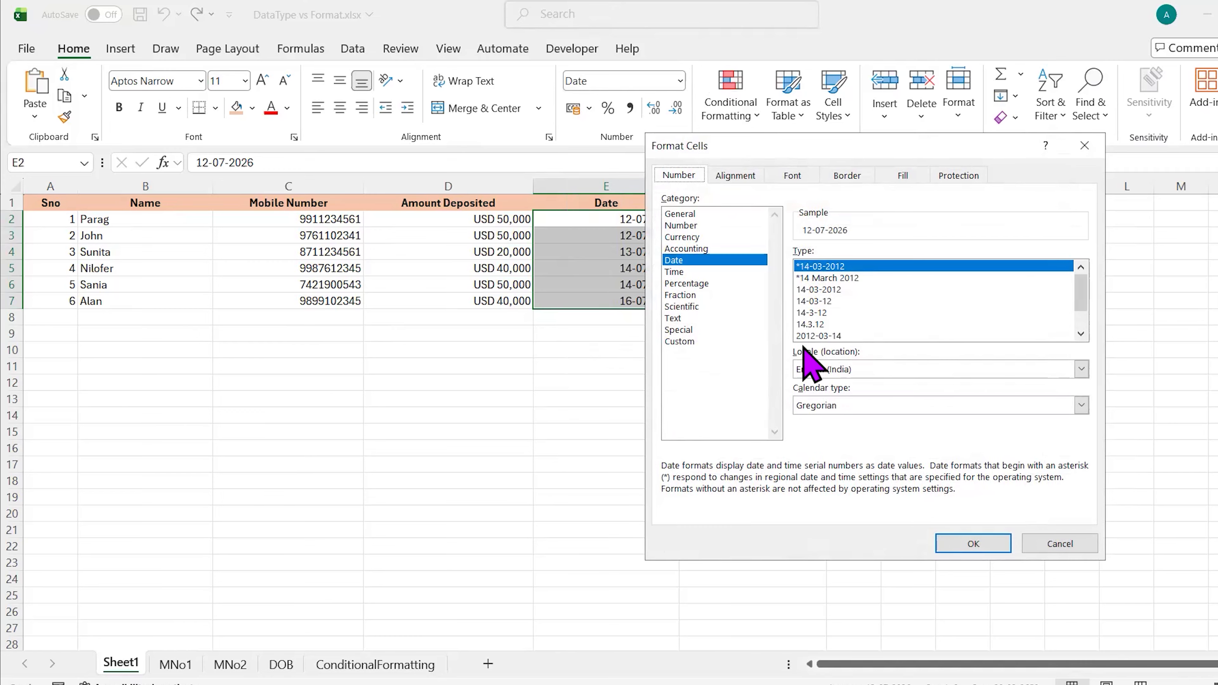
left_click(704, 342)
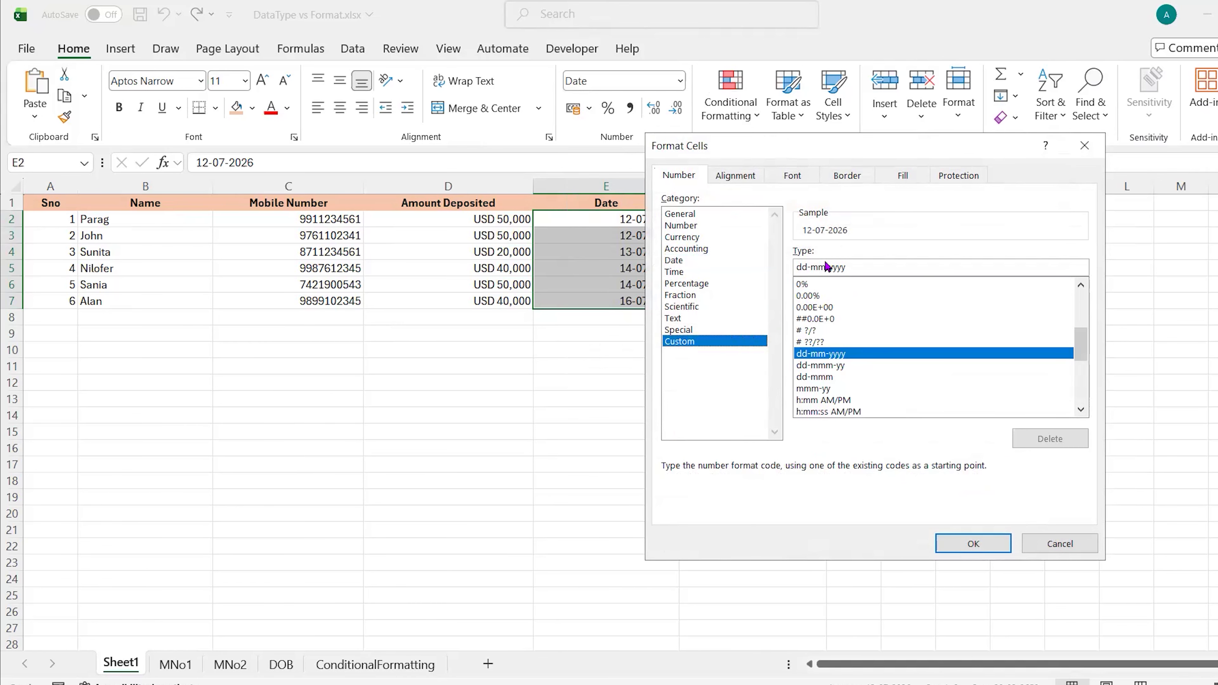
left_click(810, 266)
key("BackSpace")
key("BackSpace")
key("BackSpace")
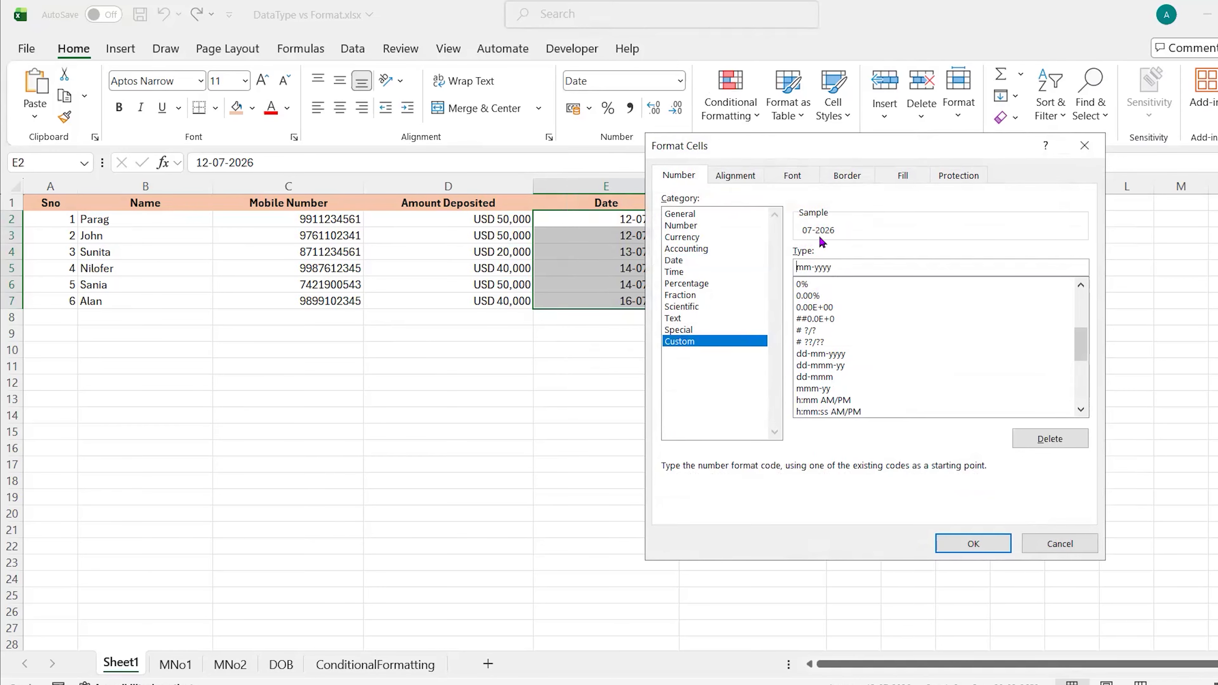
left_click(974, 543)
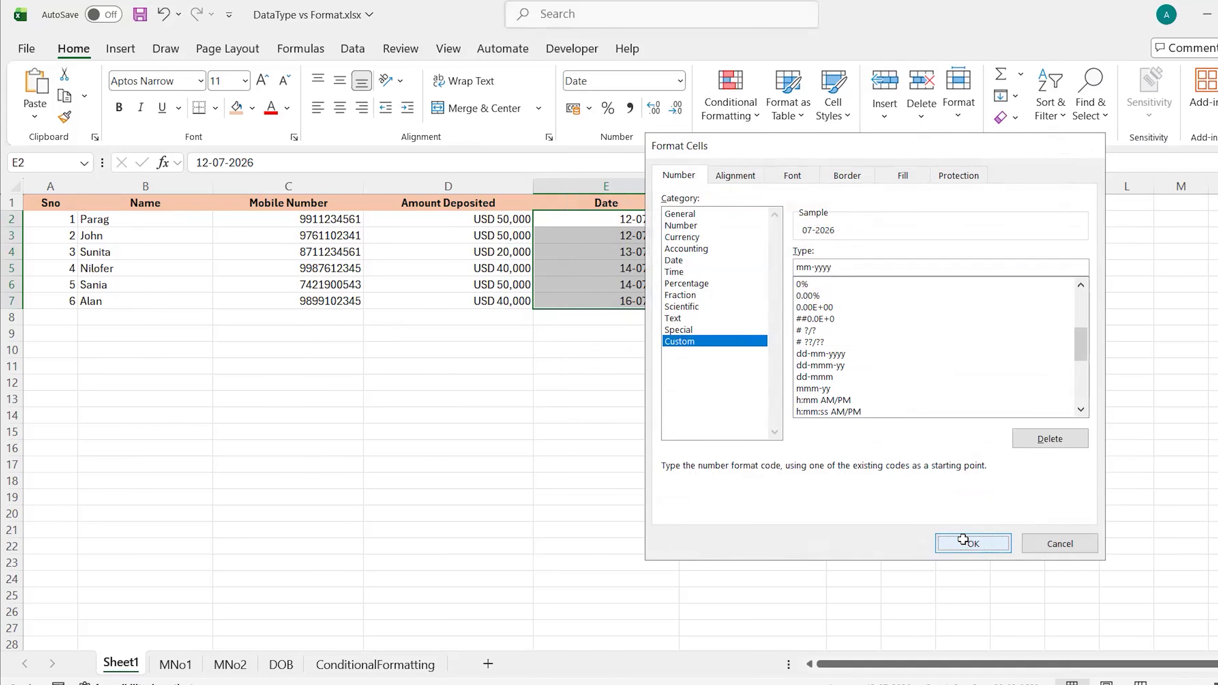
left_click(631, 219)
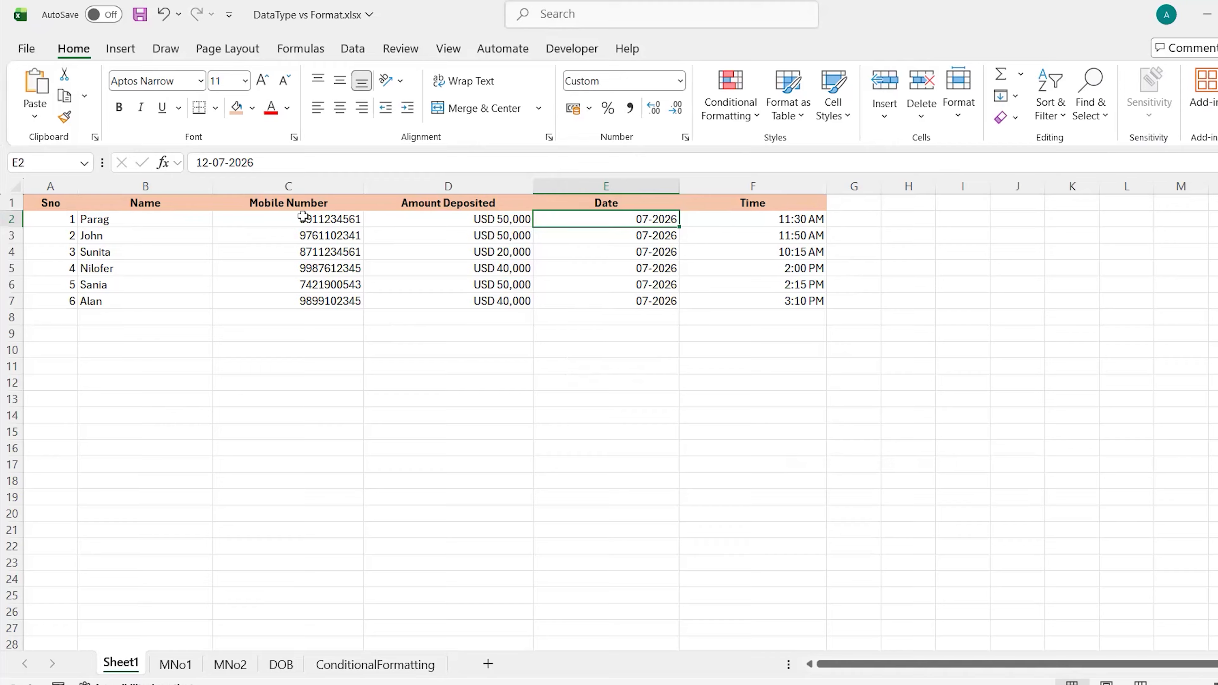
Format the Mobile Number values in C2:C7 as Text
left_click_drag(303, 217, 304, 295)
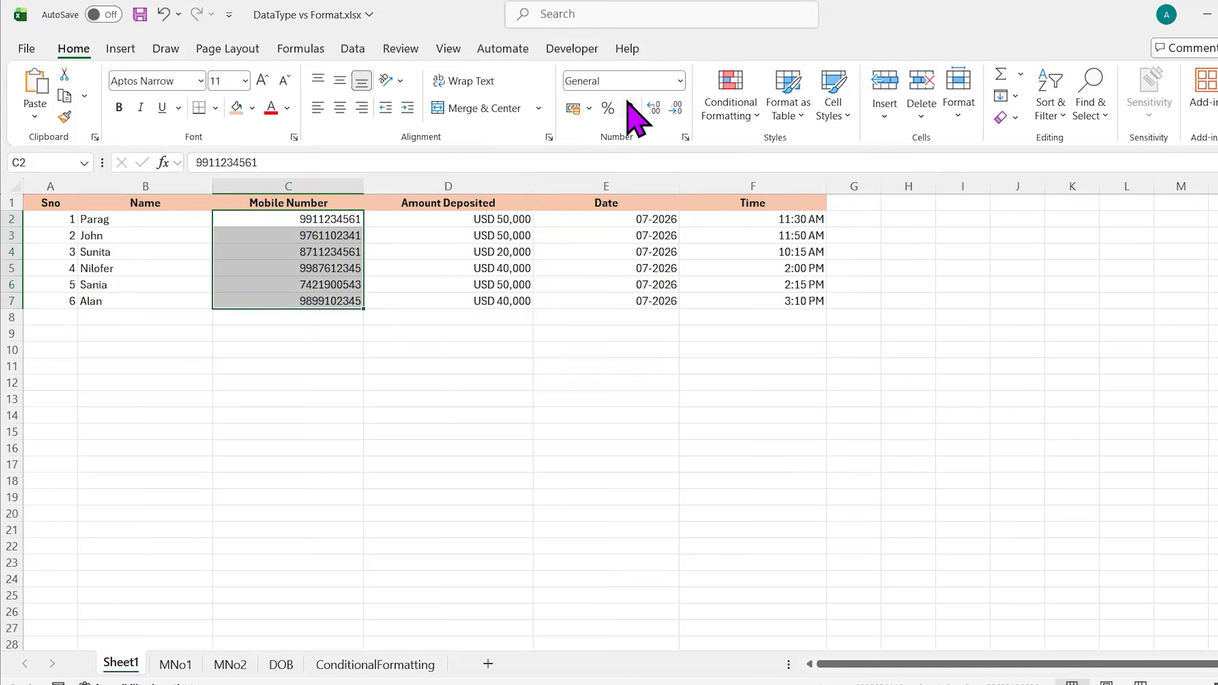
left_click(680, 82)
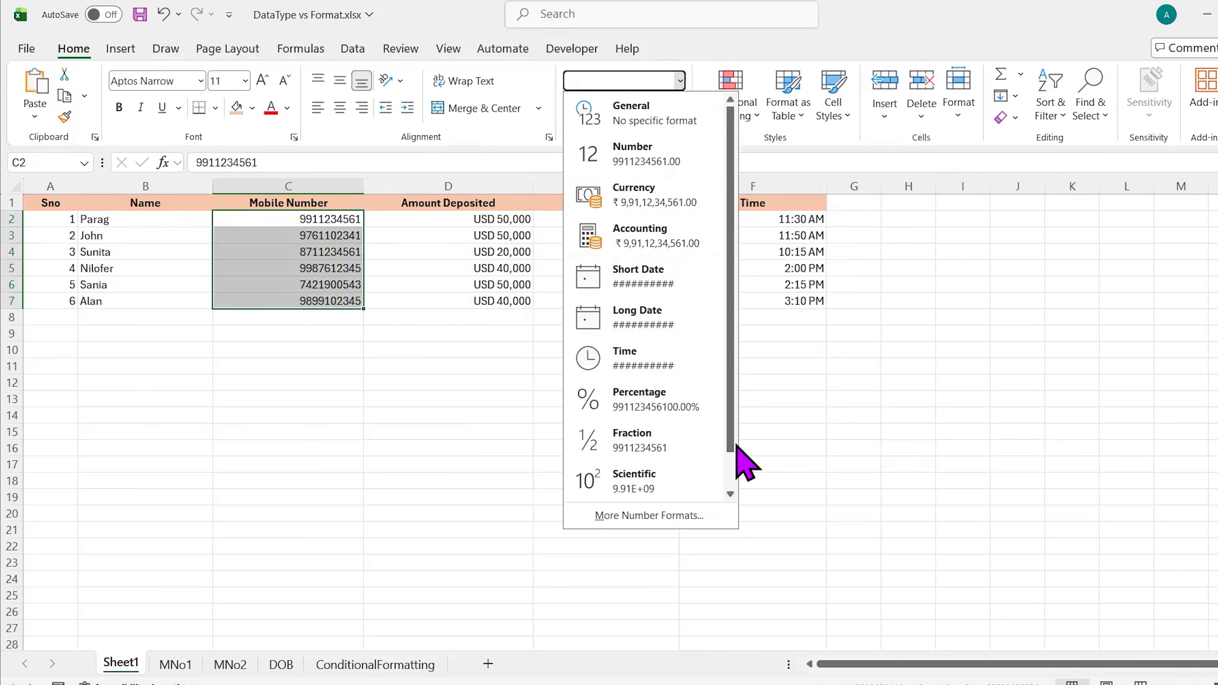
left_click_drag(729, 435, 729, 469)
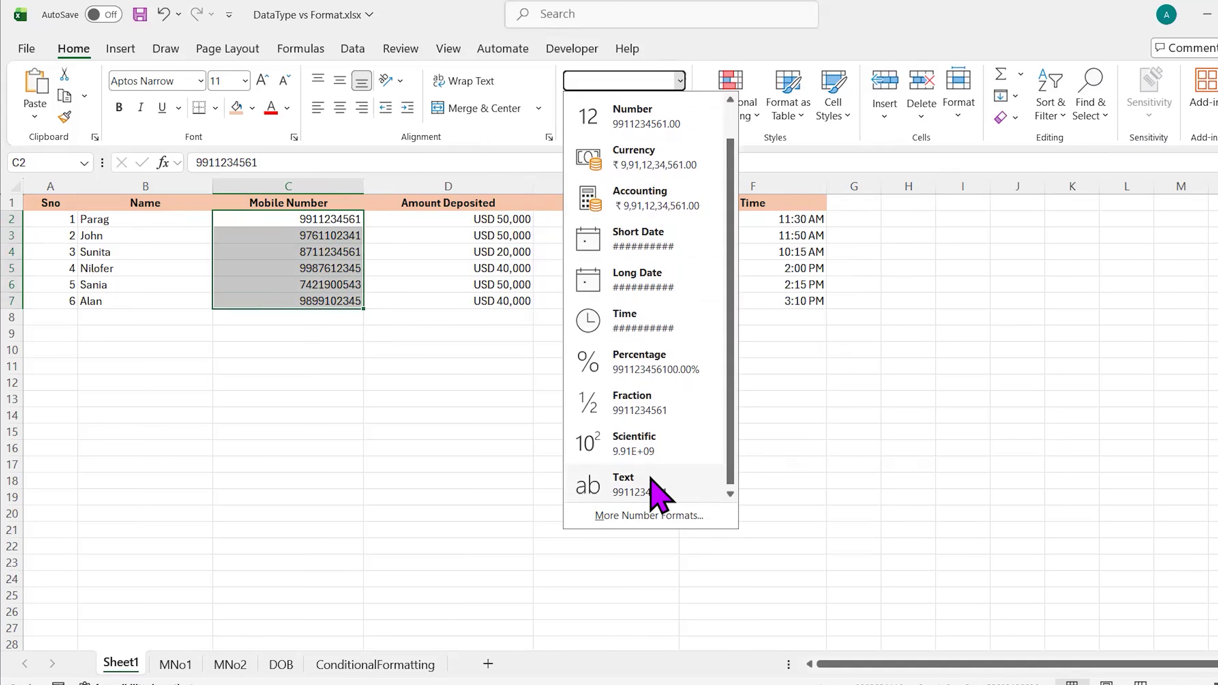
left_click(657, 485)
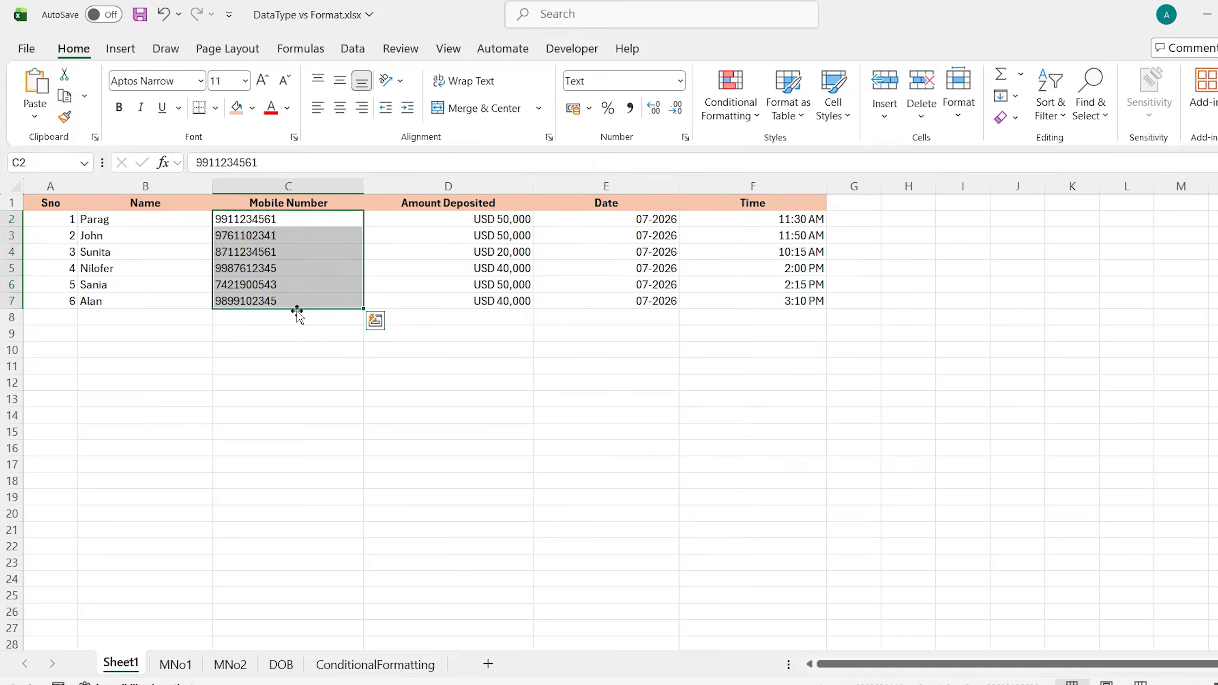
left_click(276, 328)
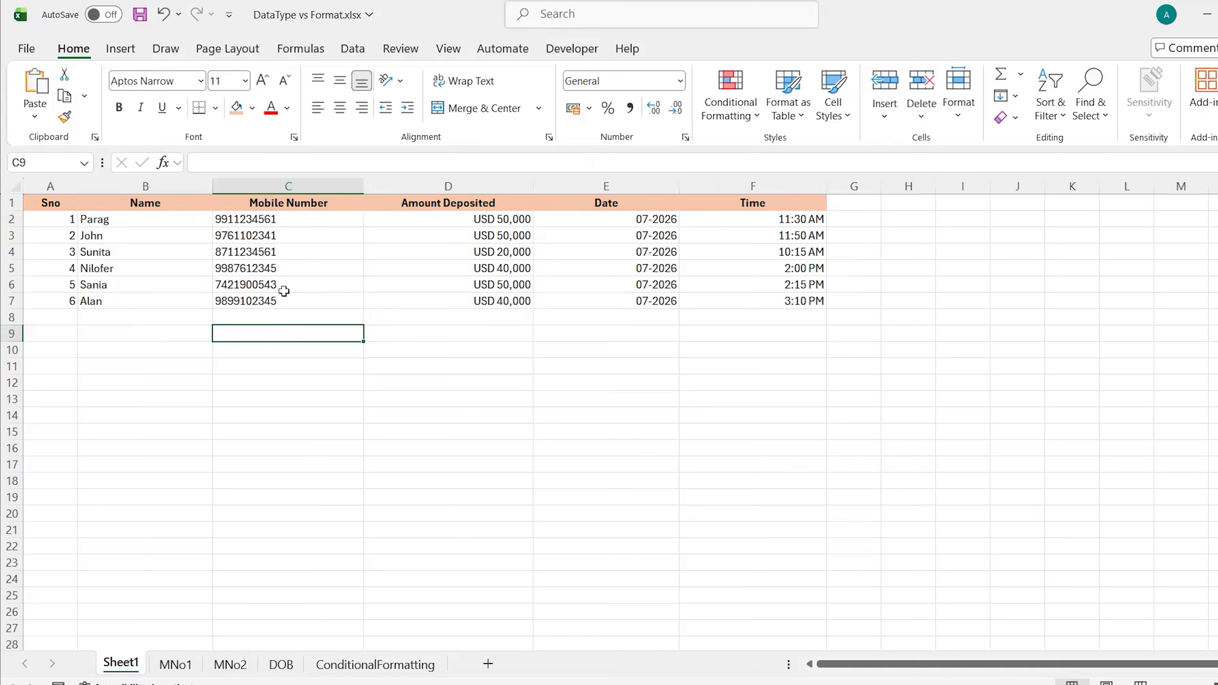
left_click(303, 249)
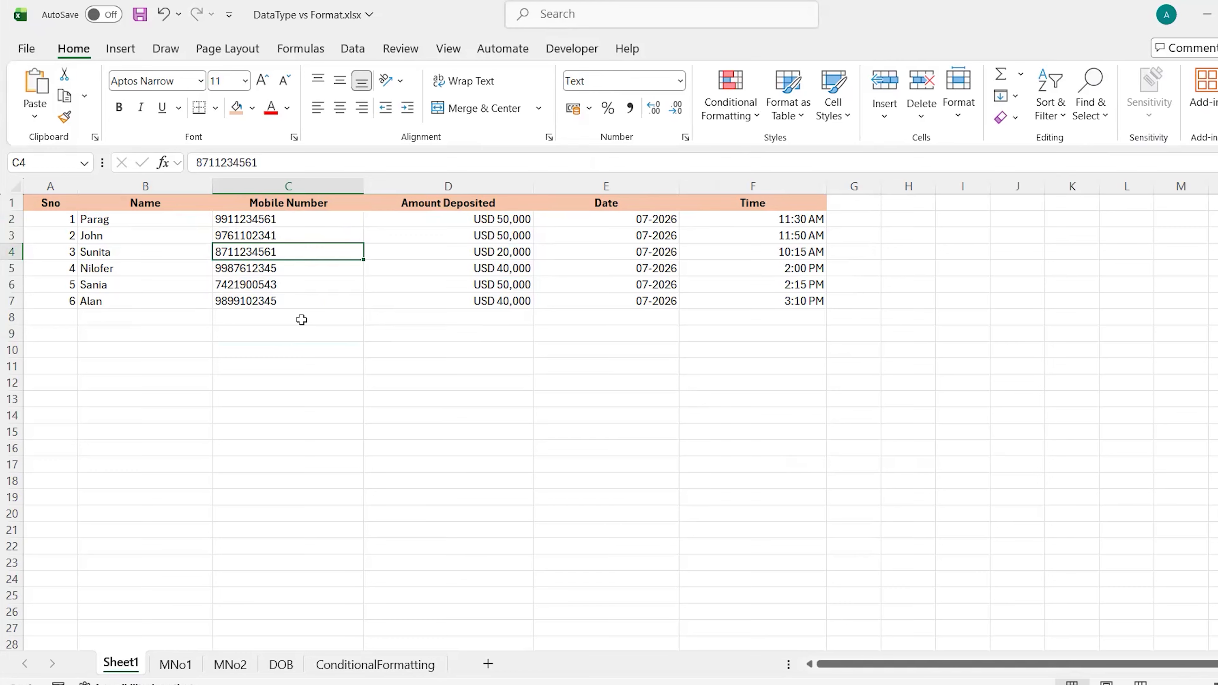
Enter 7/17/2026 in cell E11
left_click(575, 368)
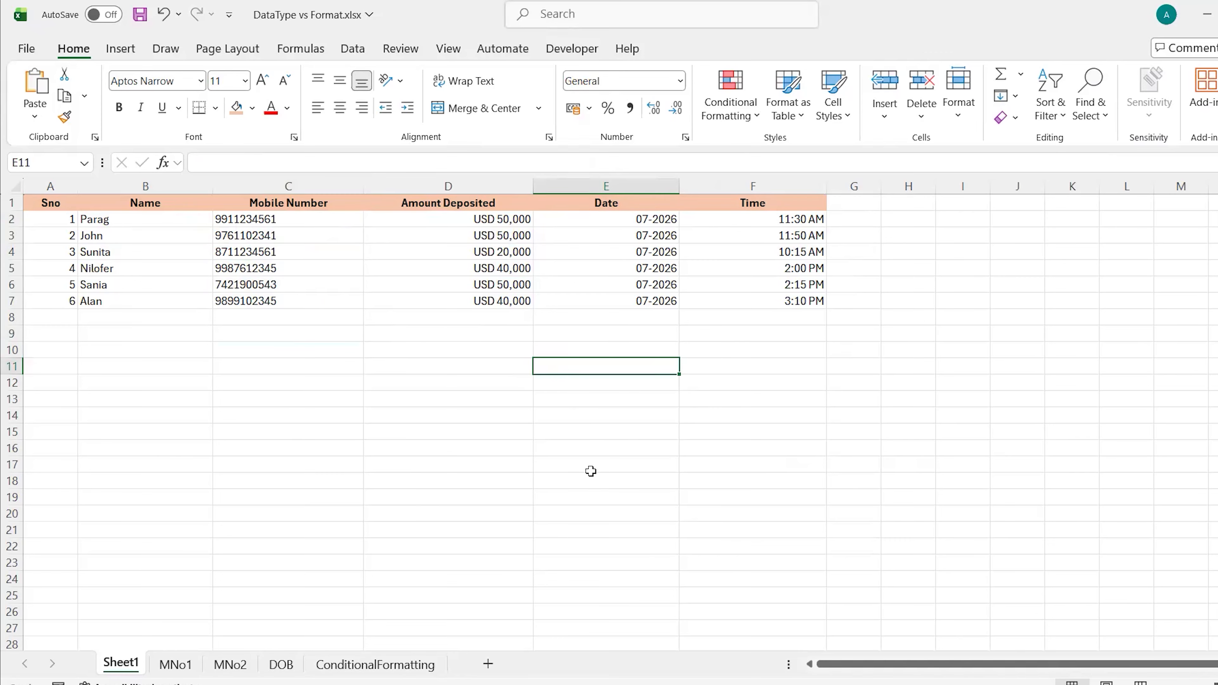
type("7/17")
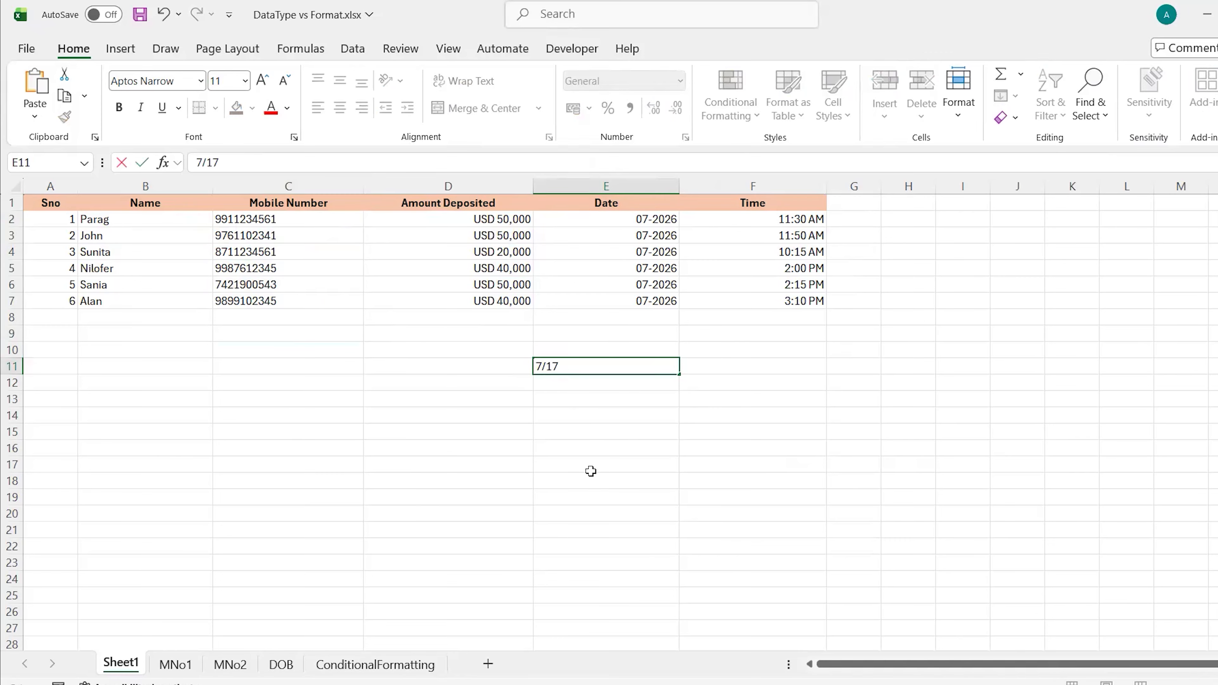
type("/2026")
key("Return")
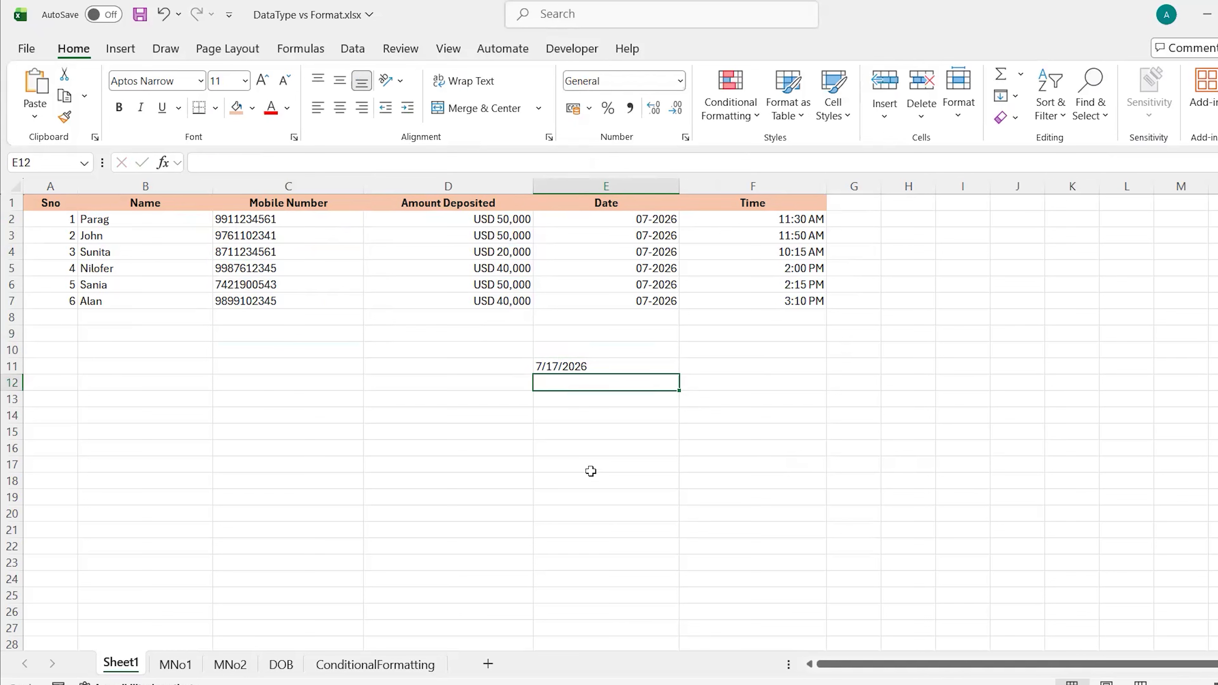
Set a custom number format for cell E11 by cutting the day part from the date code, leaving mm-yyyy
left_click(621, 367)
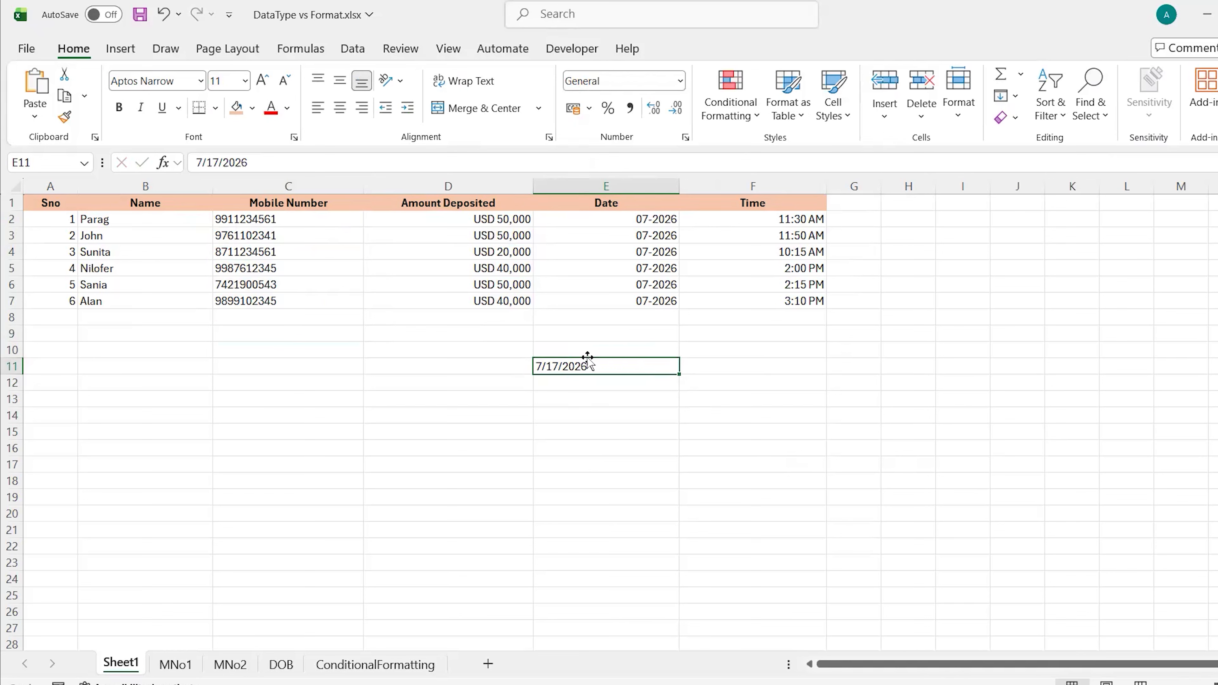
left_click(680, 80)
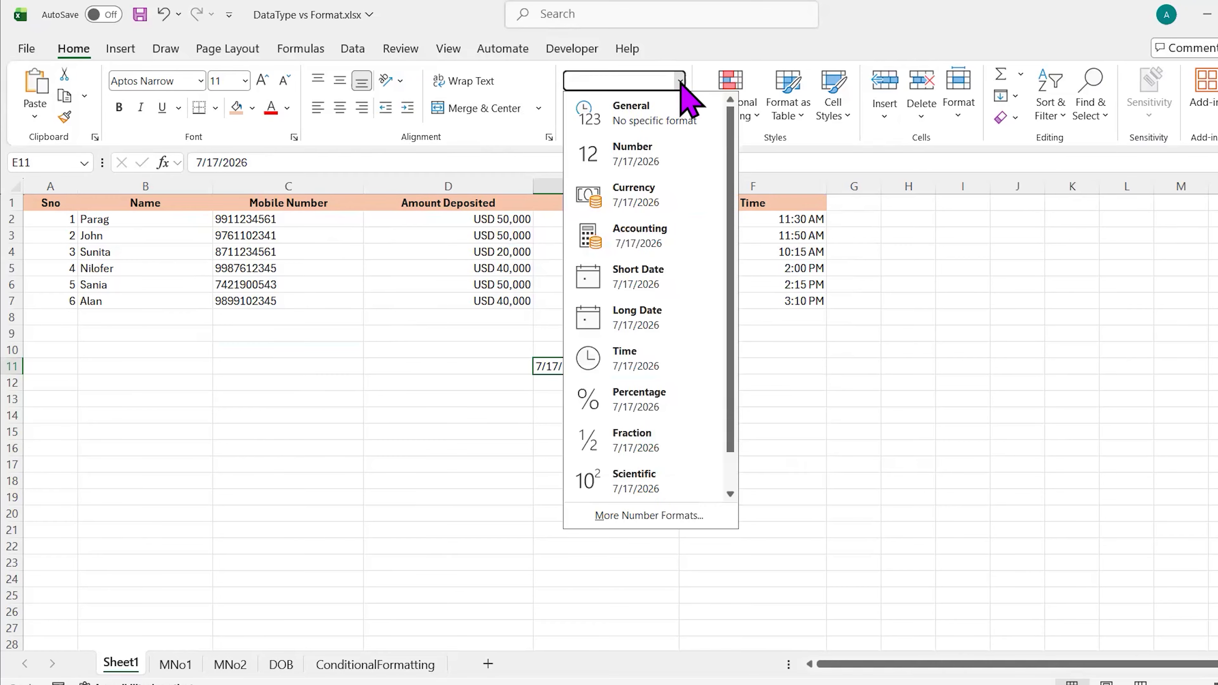
left_click(675, 516)
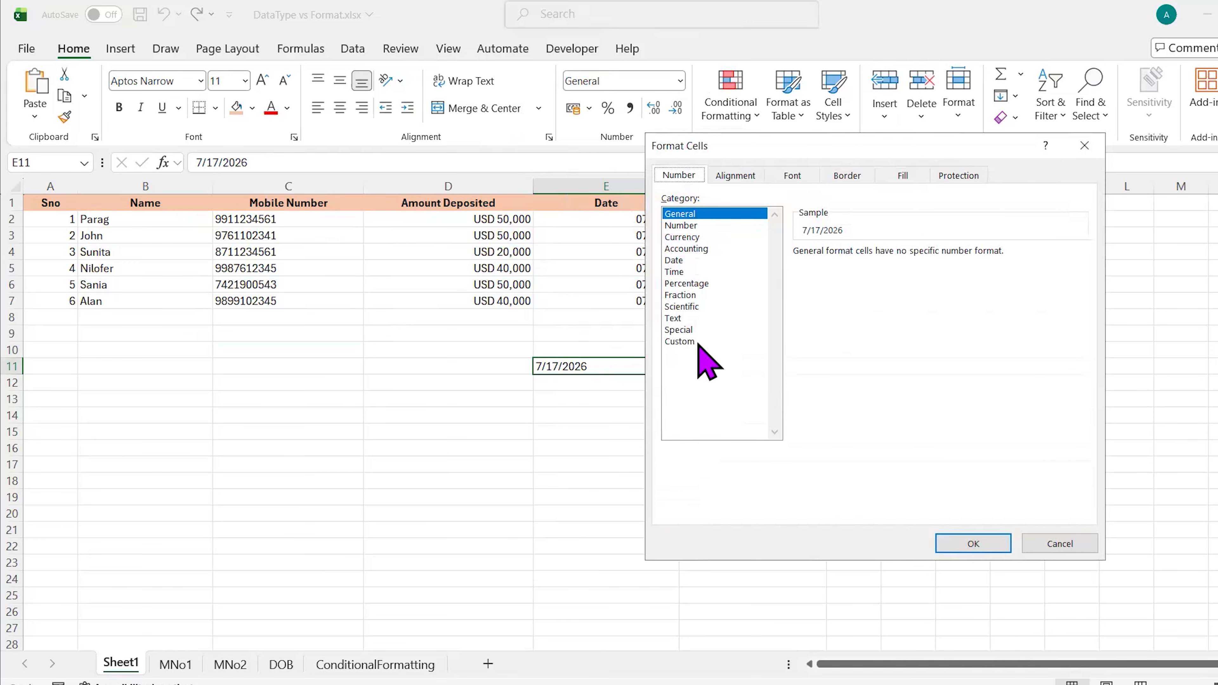
left_click(699, 341)
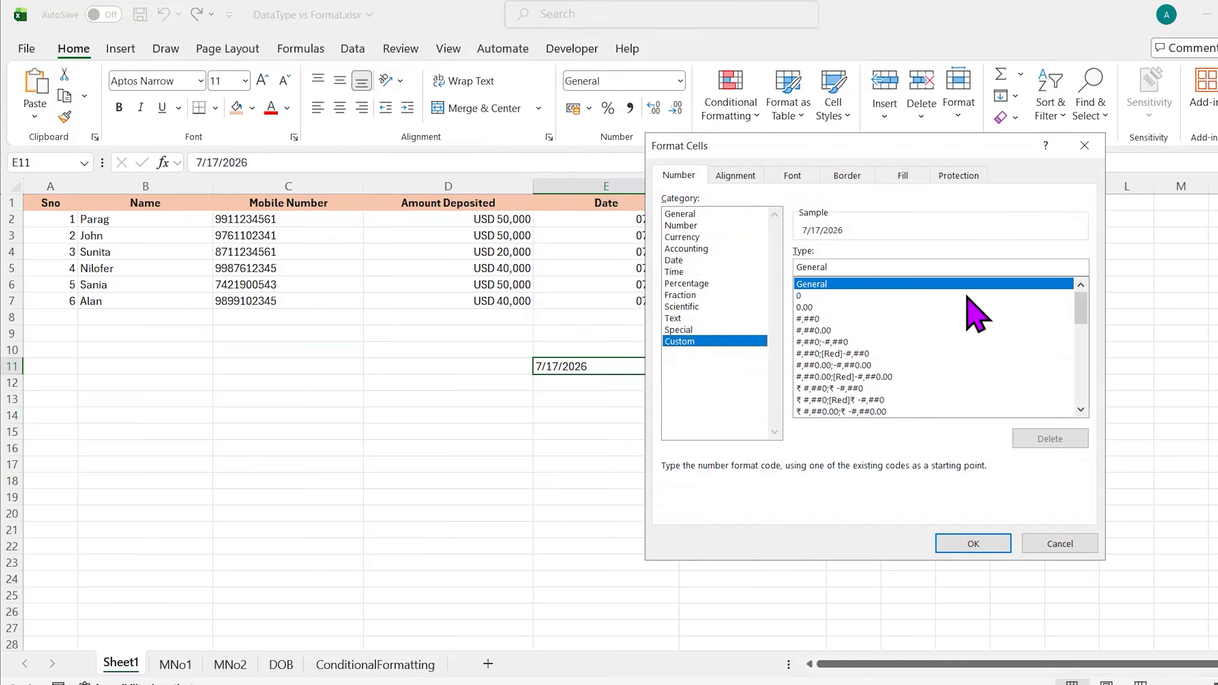
left_click(692, 261)
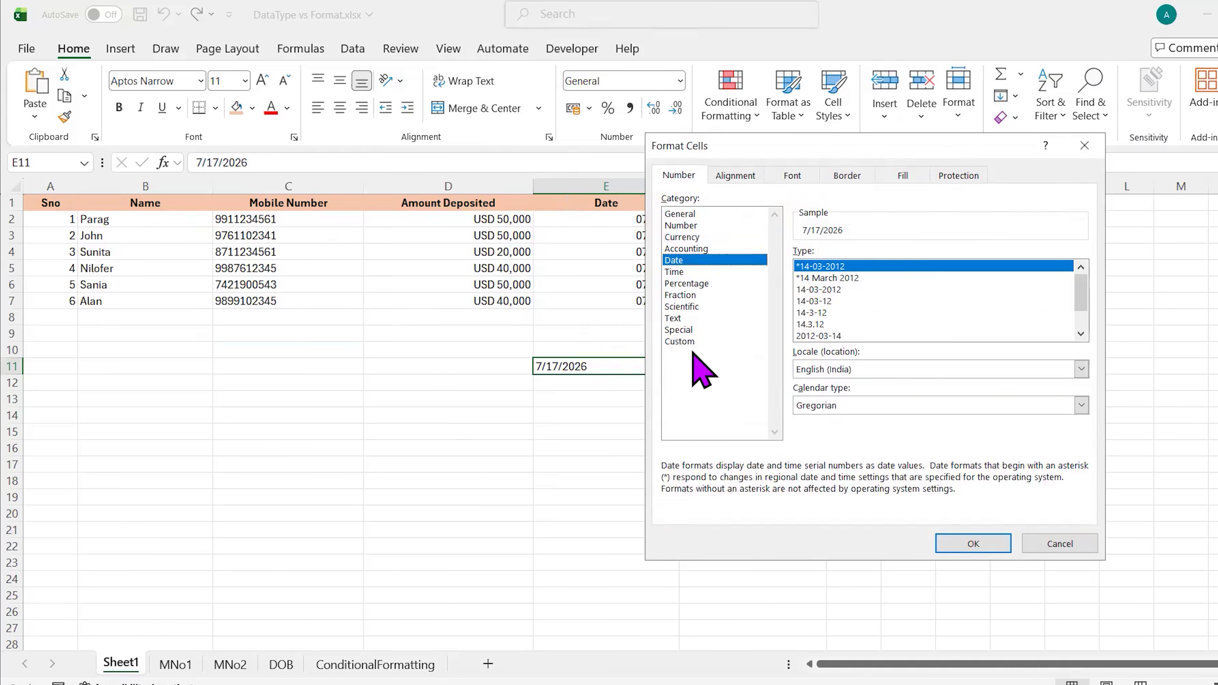
left_click(697, 341)
left_click(810, 268)
key("BackSpace")
key("BackSpace")
key("BackSpace")
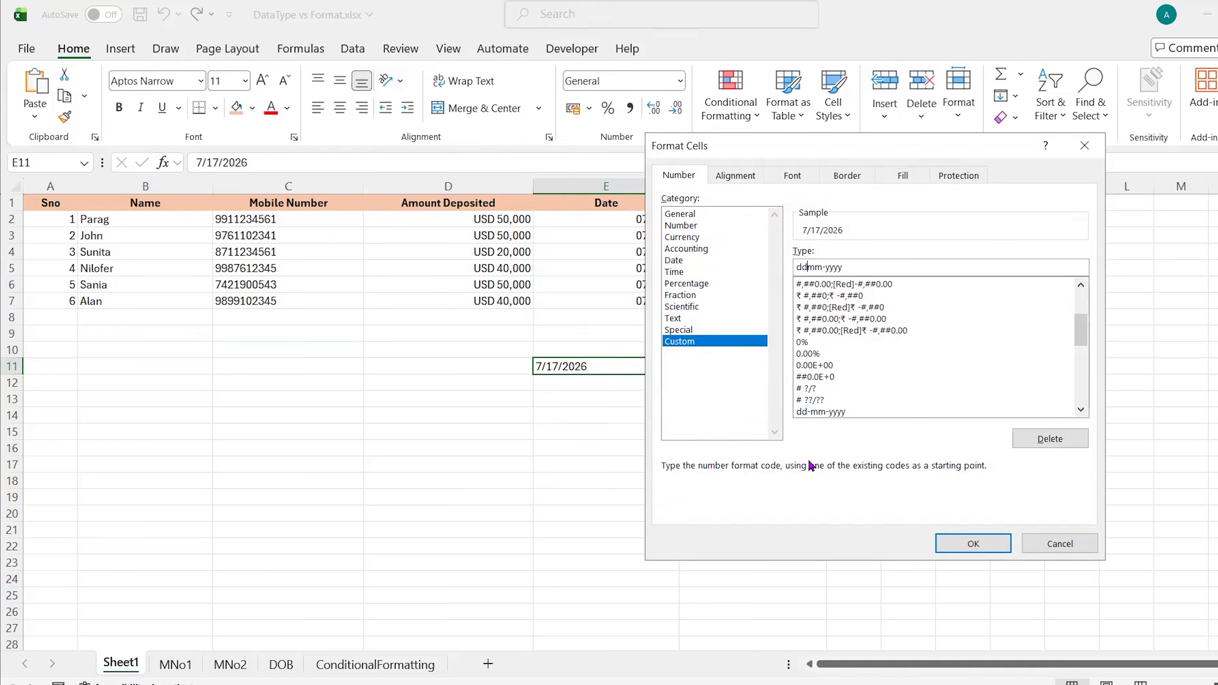